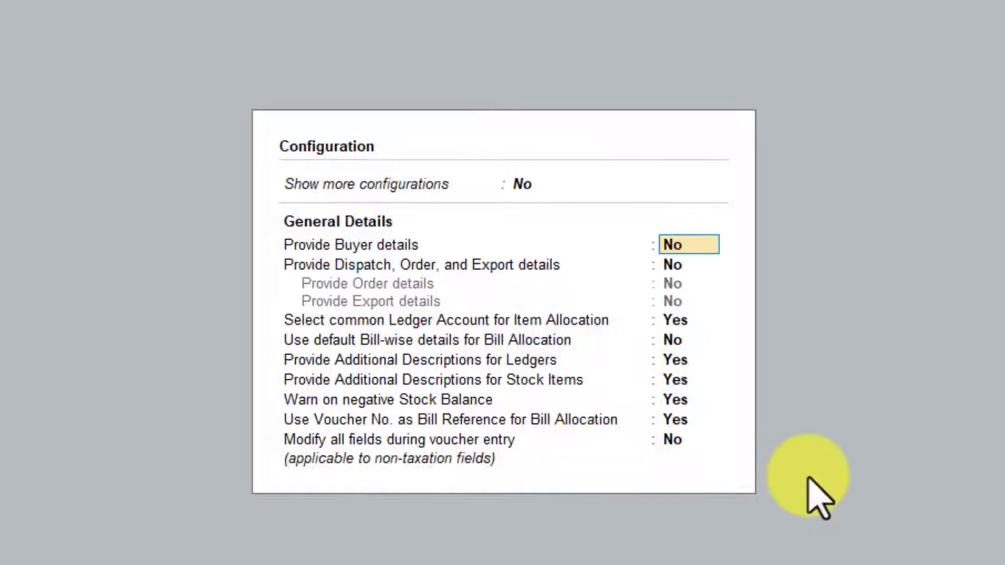
- Open the India Mart ledger master for alteration, review its pricing level and credit settings, and return to the sales voucher
key(ctrl+q)
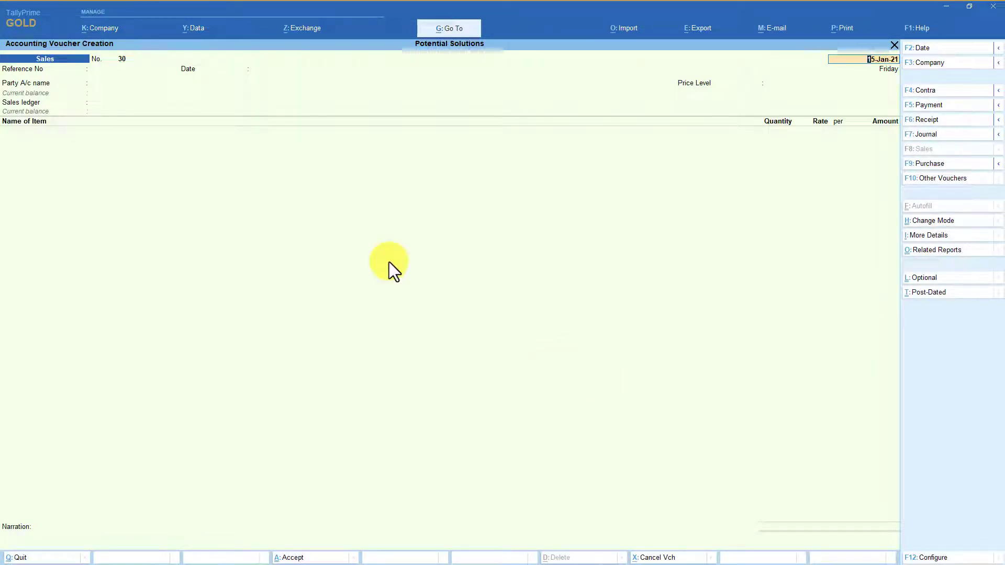
key(alt+g)
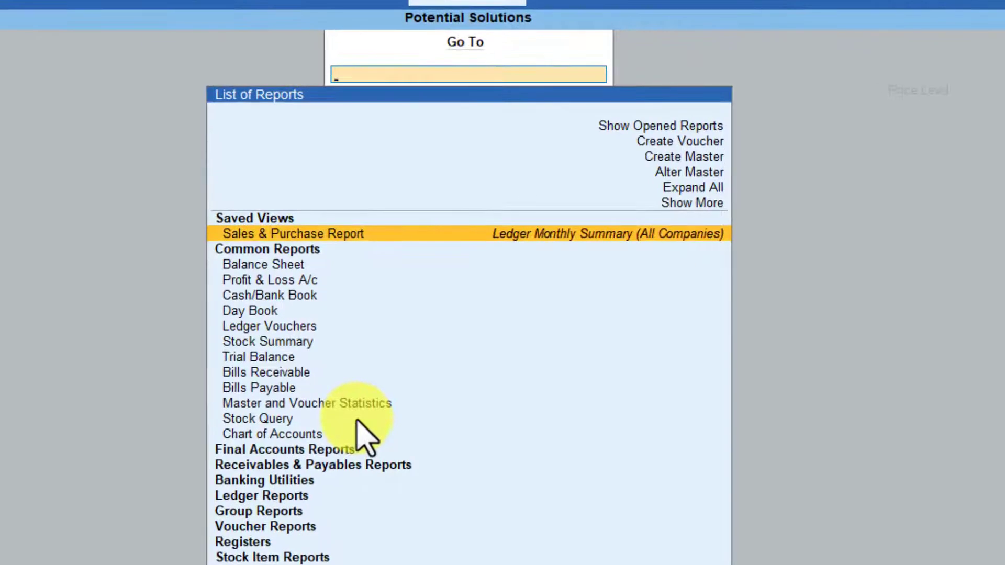
key(Up)
key(Up)
key(Up)
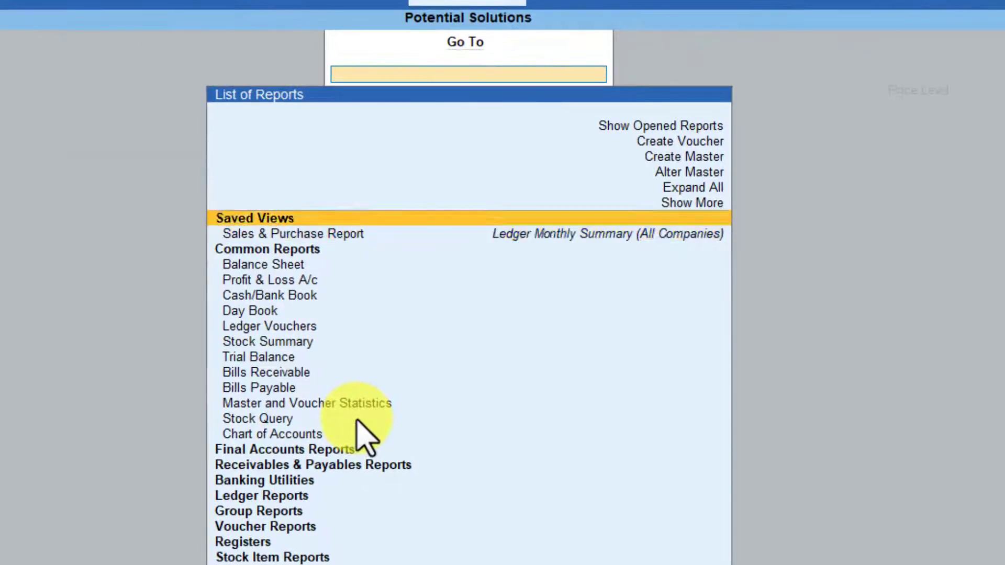
key(Return)
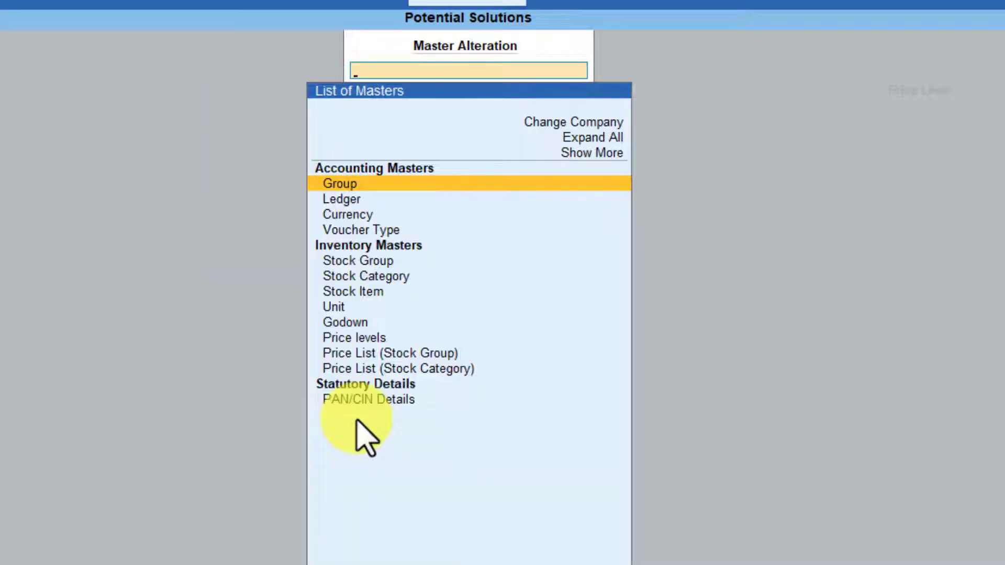
key(Down)
key(Return)
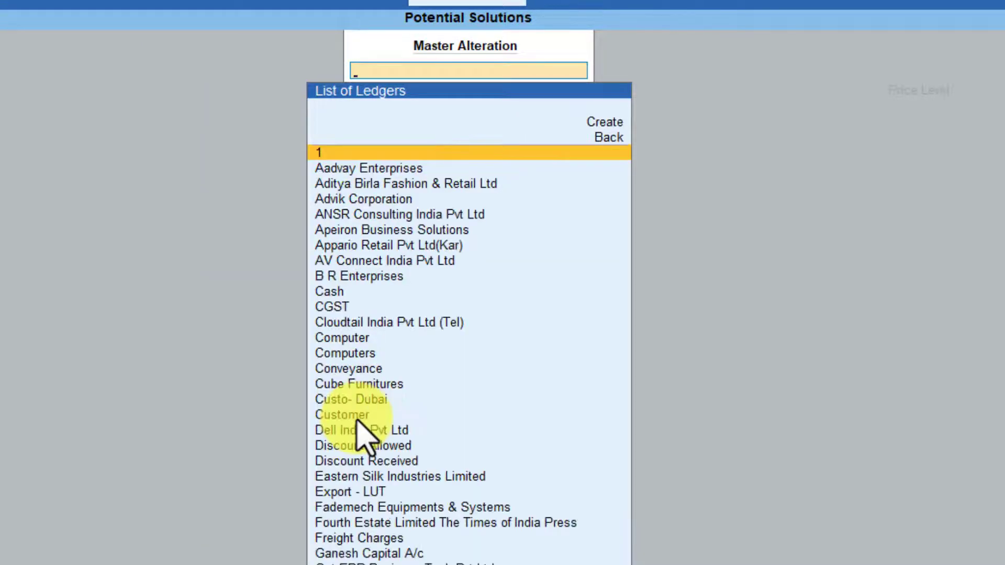
text(Ind)
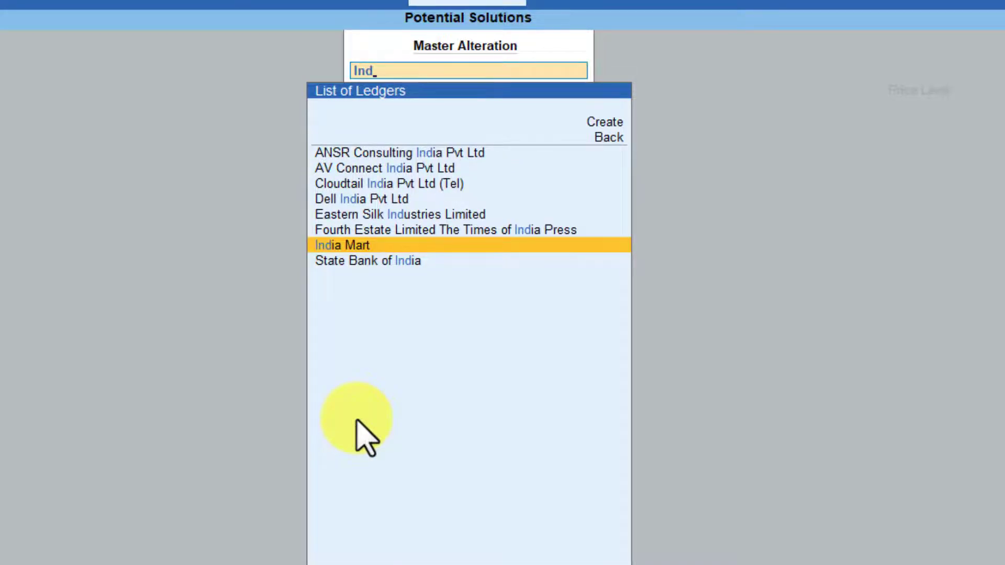
key(Return)
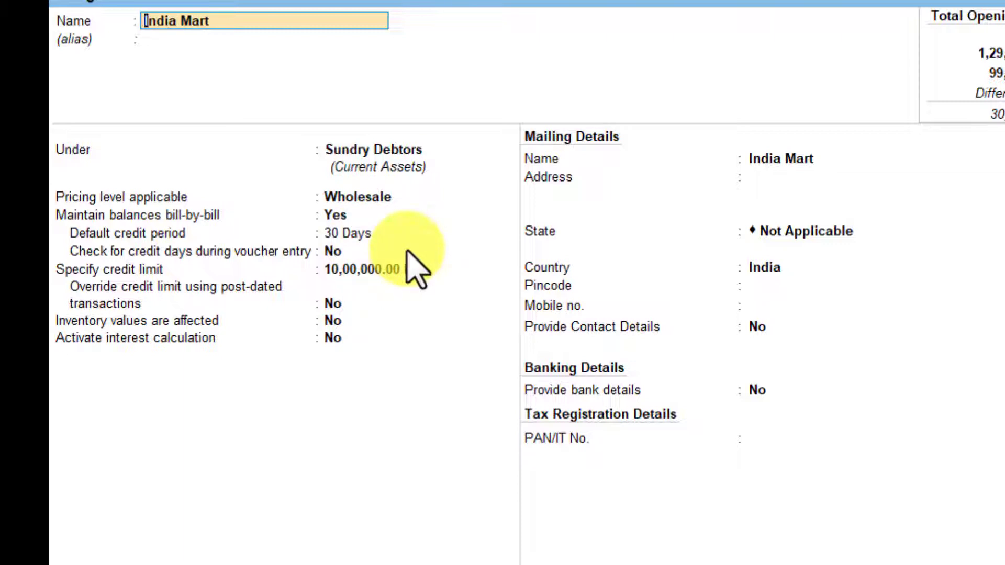
key(ctrl+q)
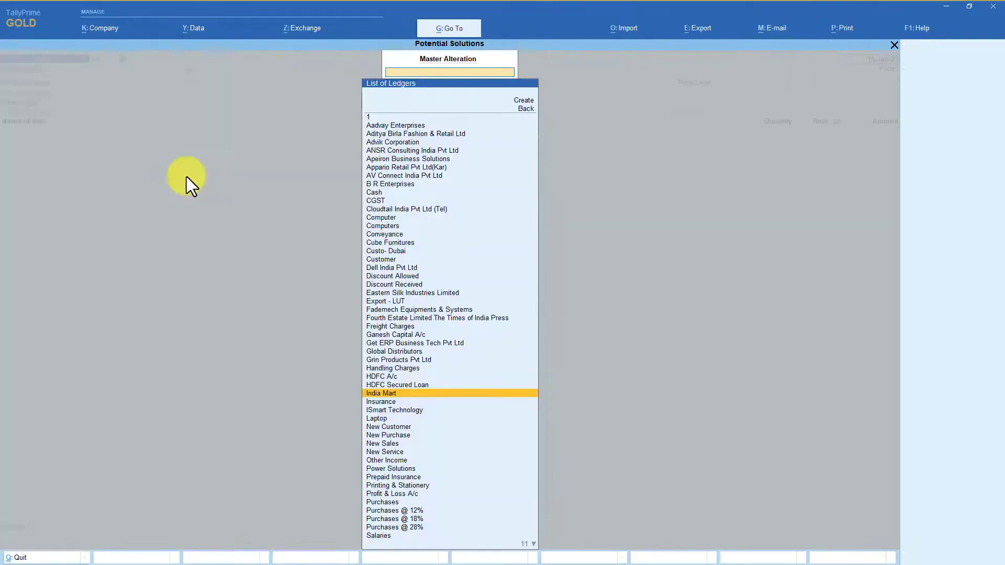
key(Escape)
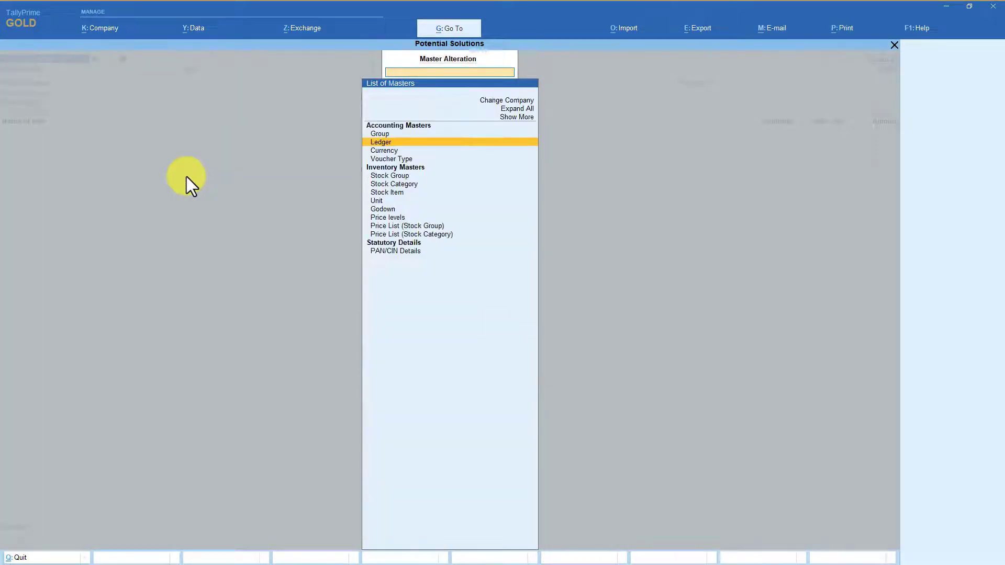
key(Escape)
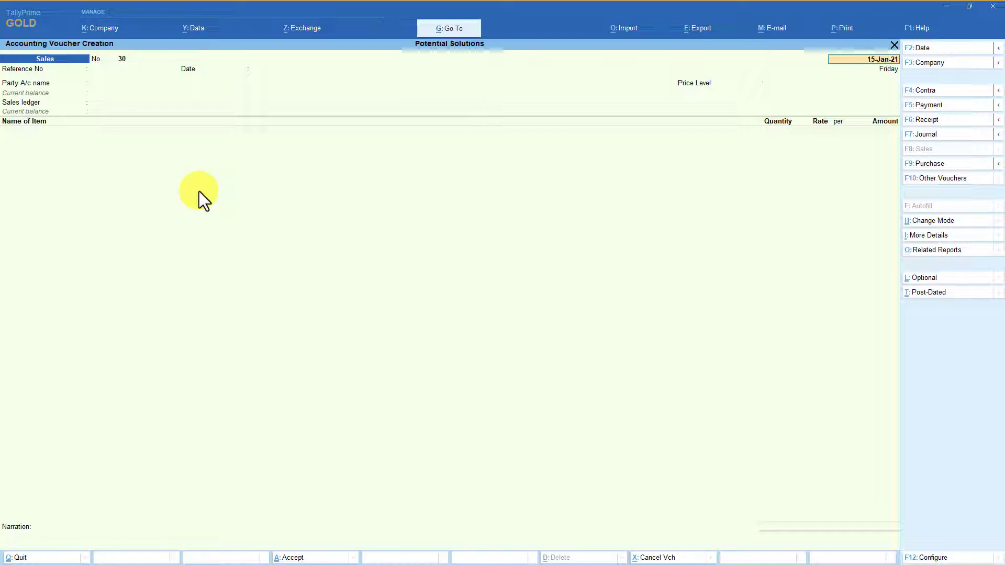
- Check the "Modify all fields during voucher entry" option in the sales voucher configuration
key(F12)
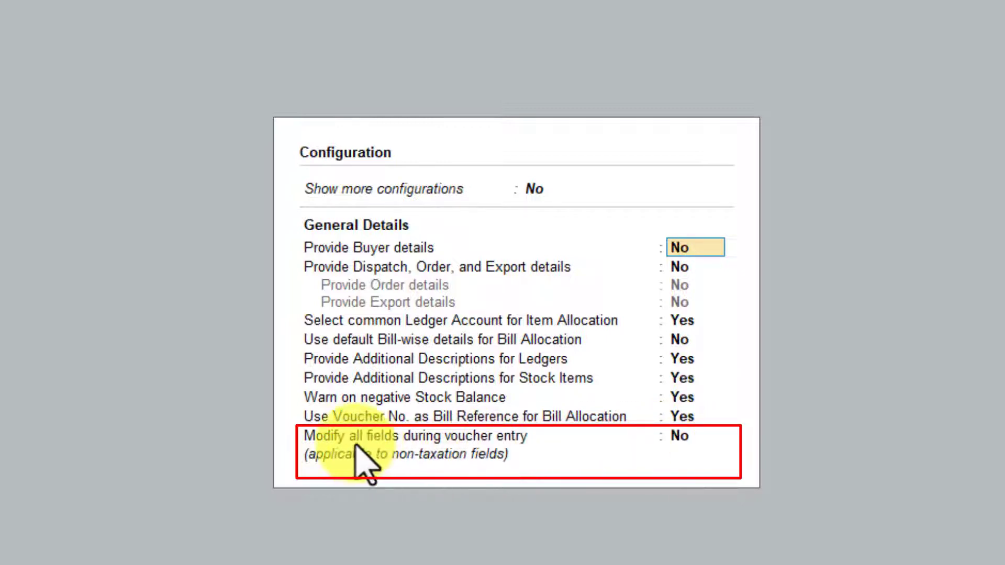
key(ctrl+a)
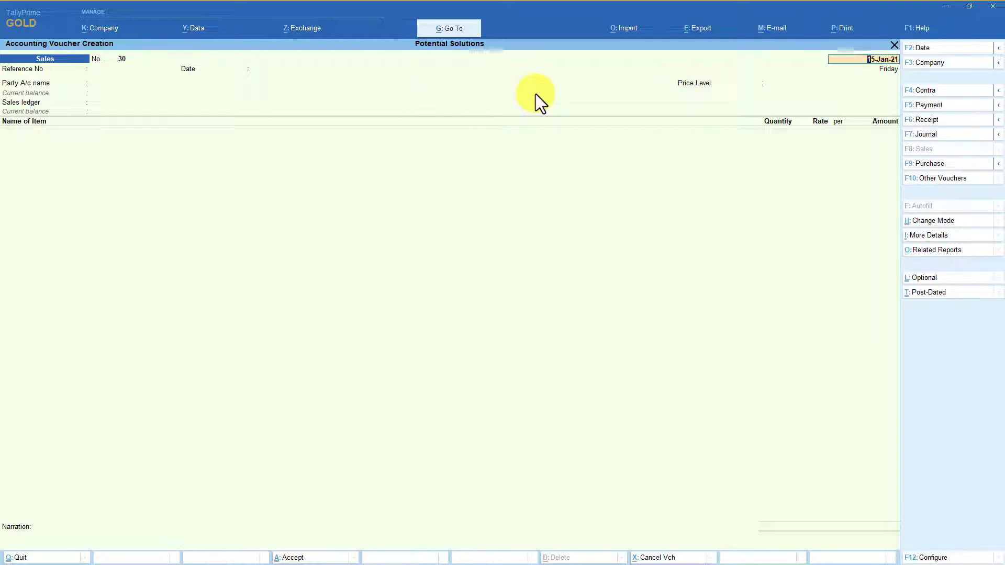
- Select India Mart as the party account and Sales as the sales ledger in the sales voucher
key(Return)
key(Return)
key(Return)
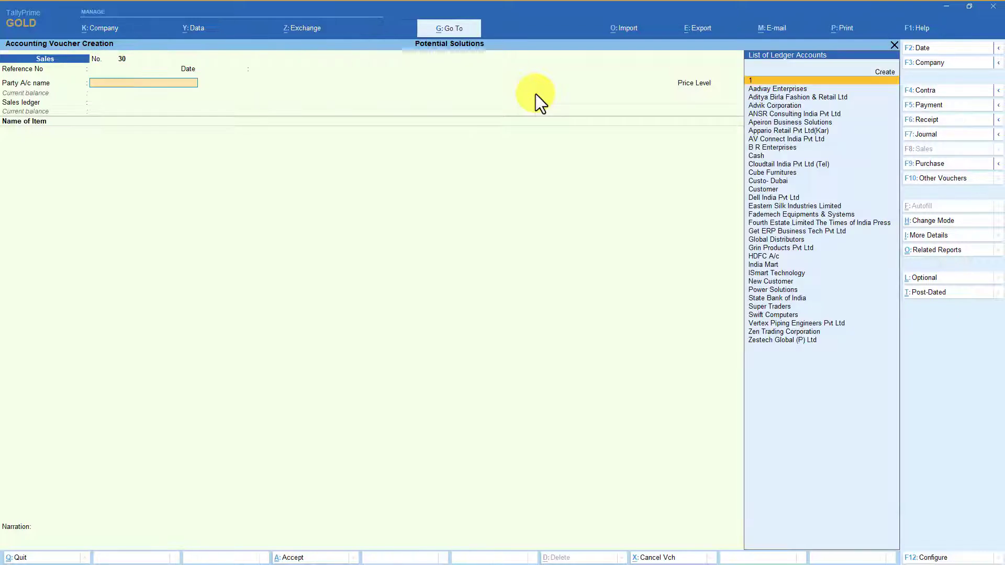
text(ind)
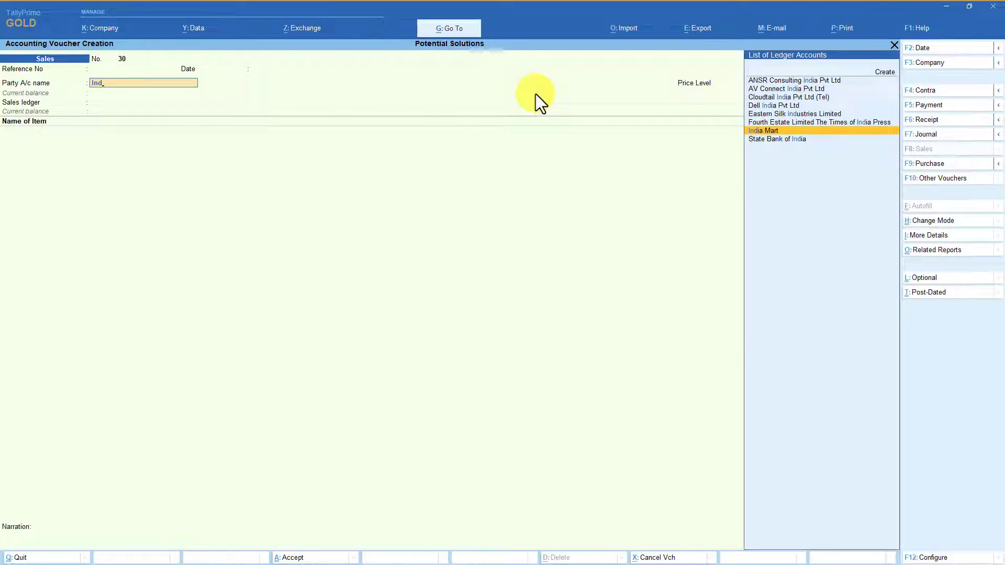
key(Return)
key(Down)
key(Down)
key(Down)
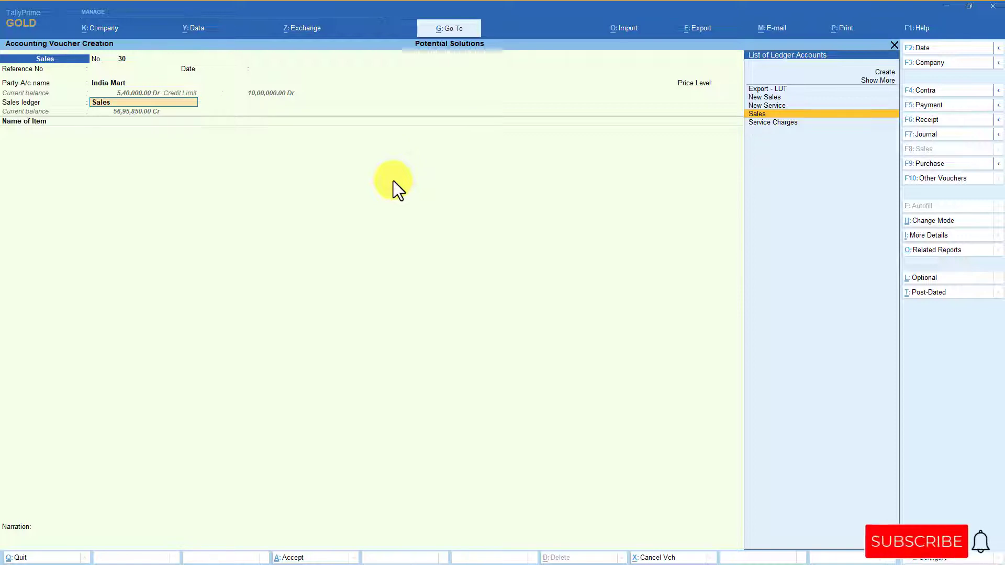
key(BackSpace)
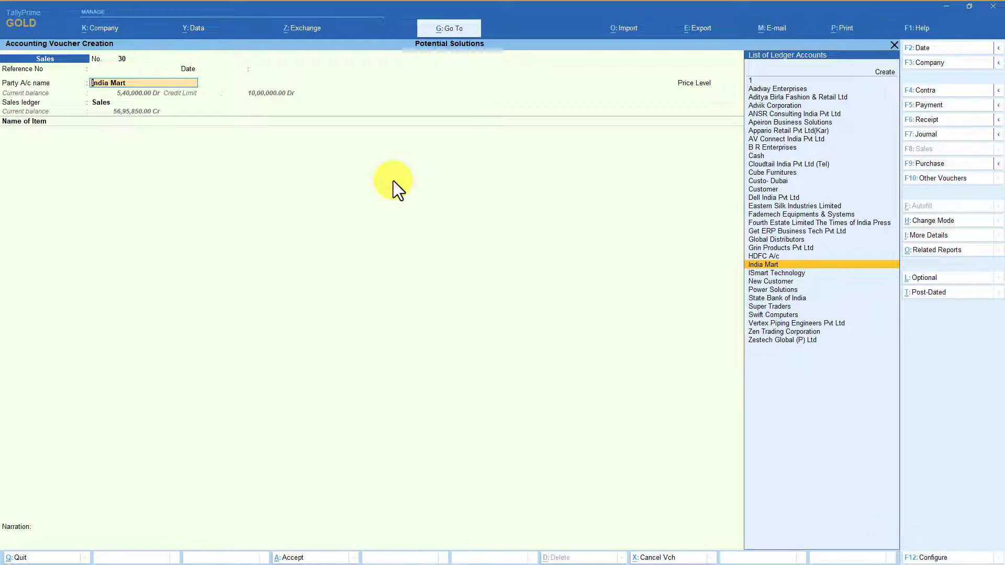
key(Return)
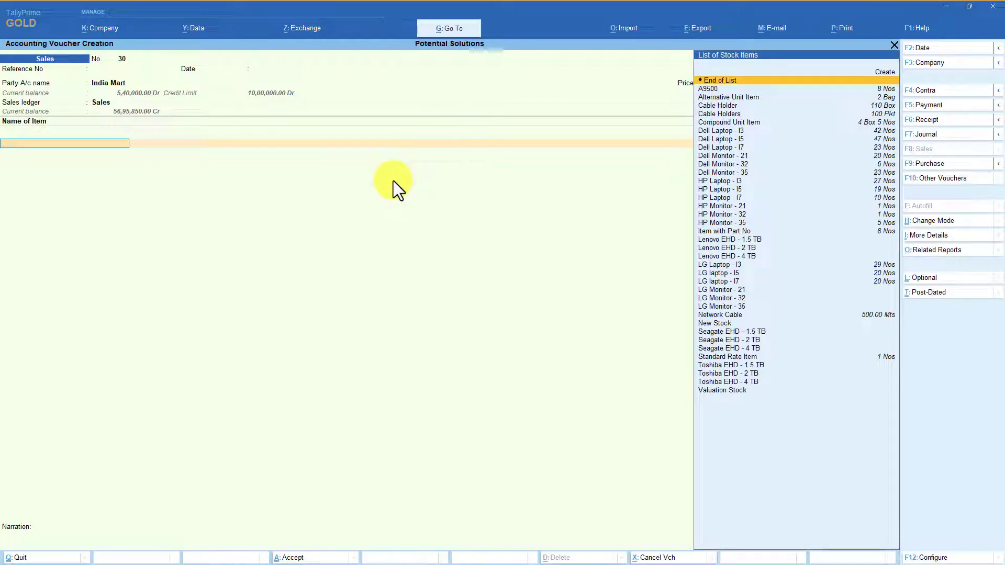
- Add the stock item Dell Laptop - I3 without a description, with a quantity of 2 Nos at the price-list rate
key(Down)
key(Down)
key(Down)
key(Down)
key(Down)
key(Down)
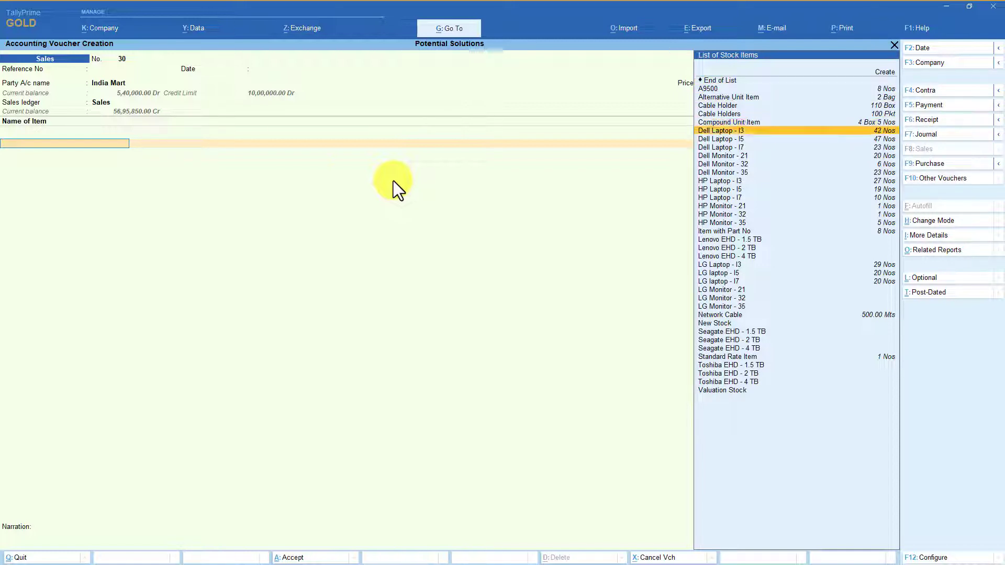
key(Return)
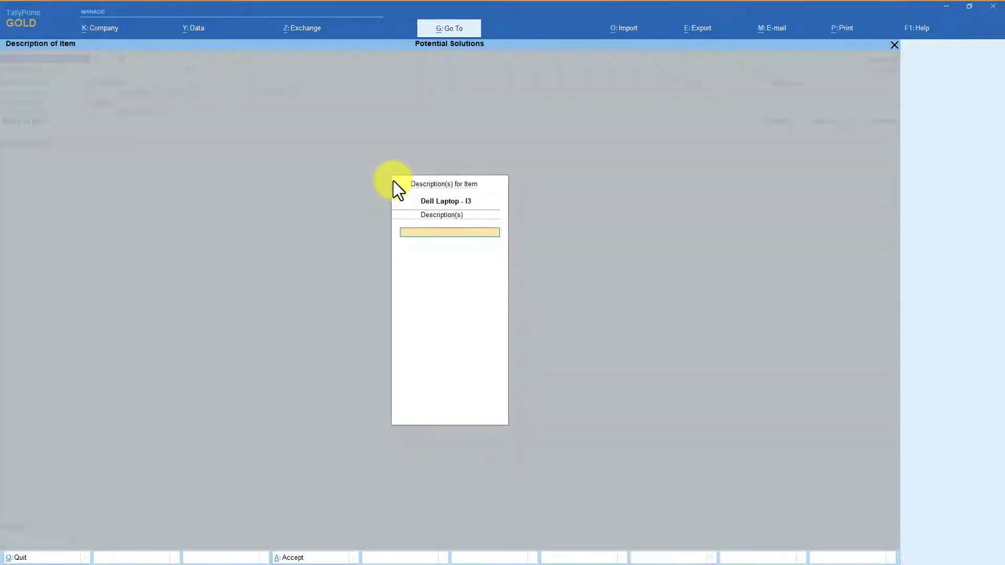
key(Return)
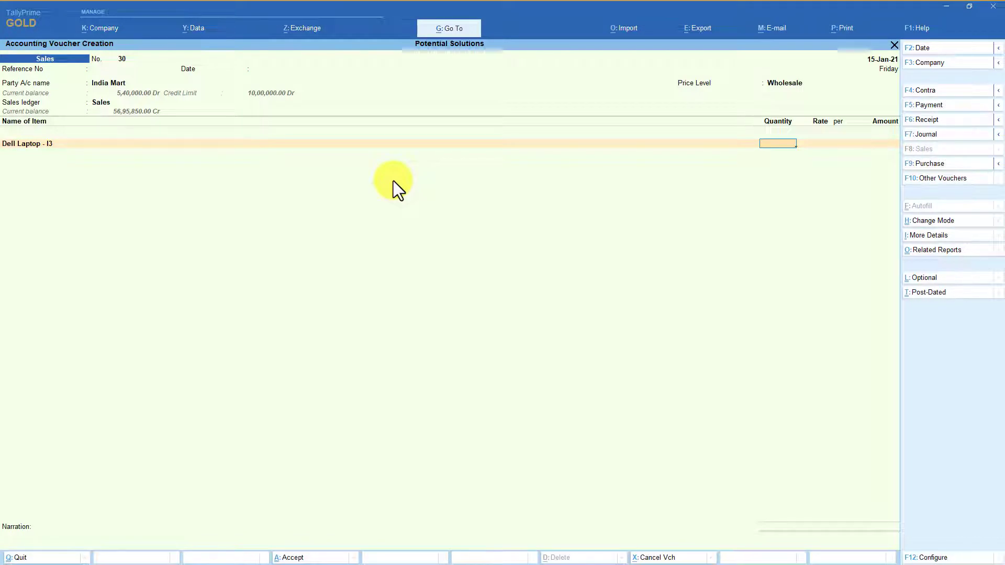
key(Return)
key(Return)
key(Return)
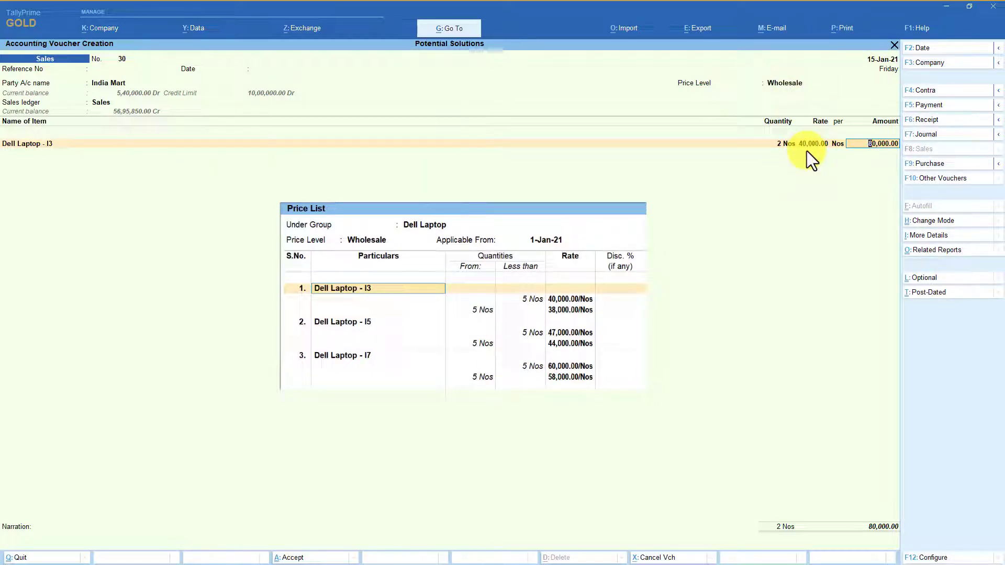
key(Return)
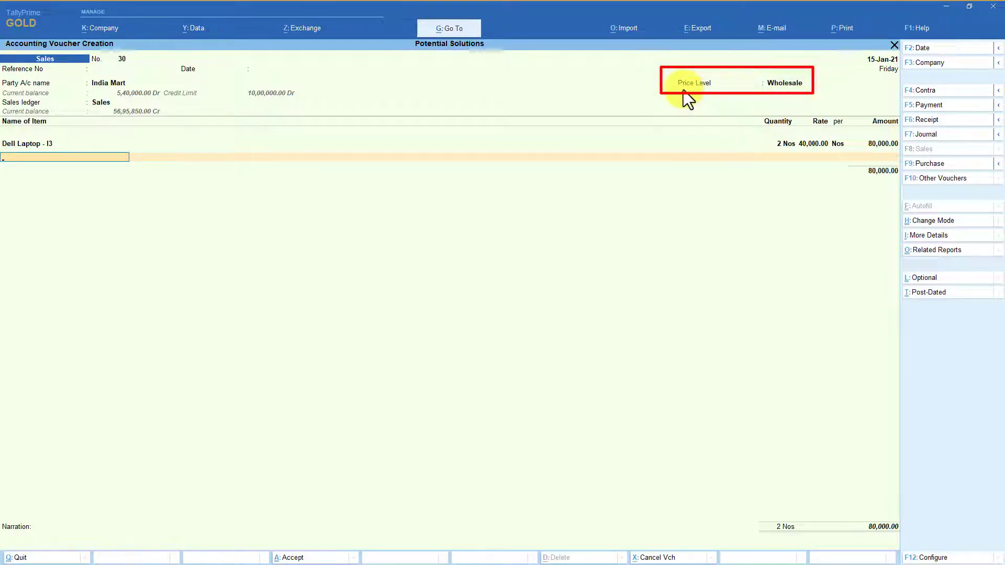
- End the item list and record India Mart's bill-wise details as New Ref 30 with the default 30 Days credit
key(Return)
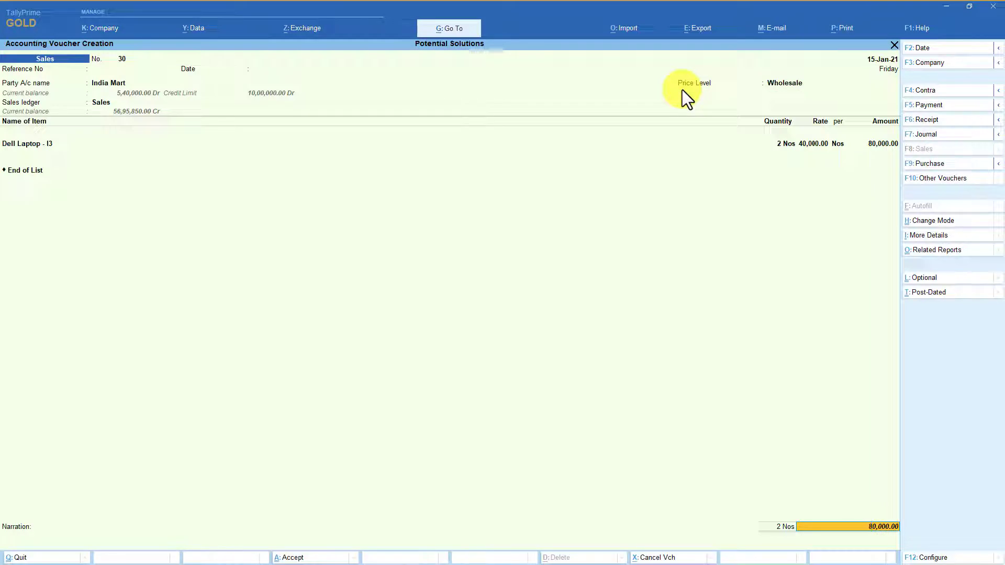
key(Return)
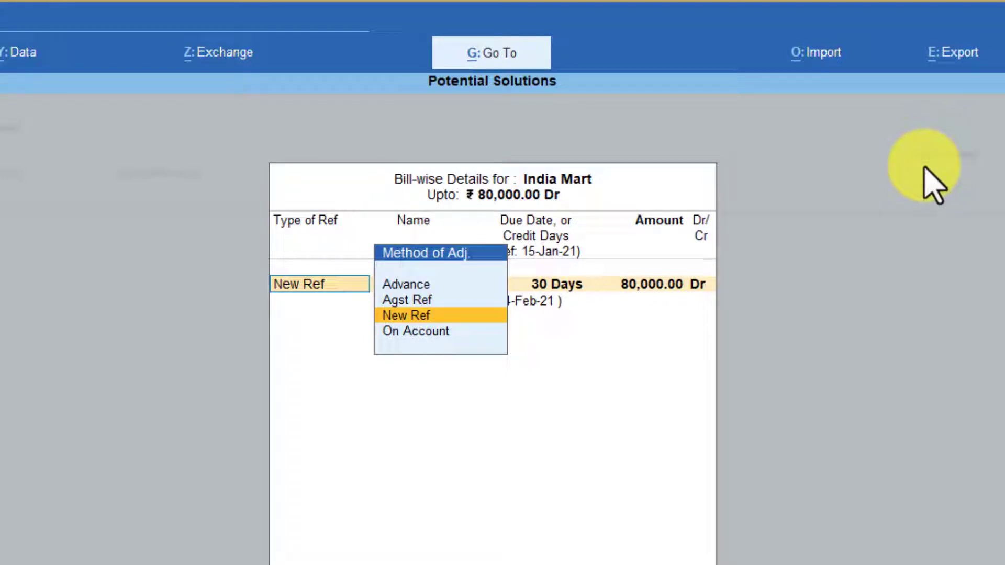
key(Return)
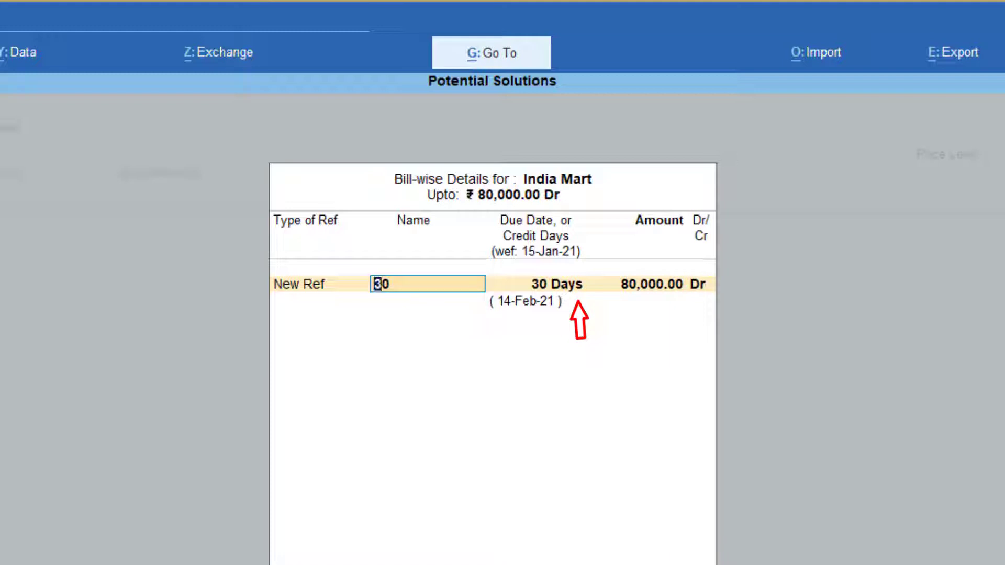
key(Return)
key(Return)
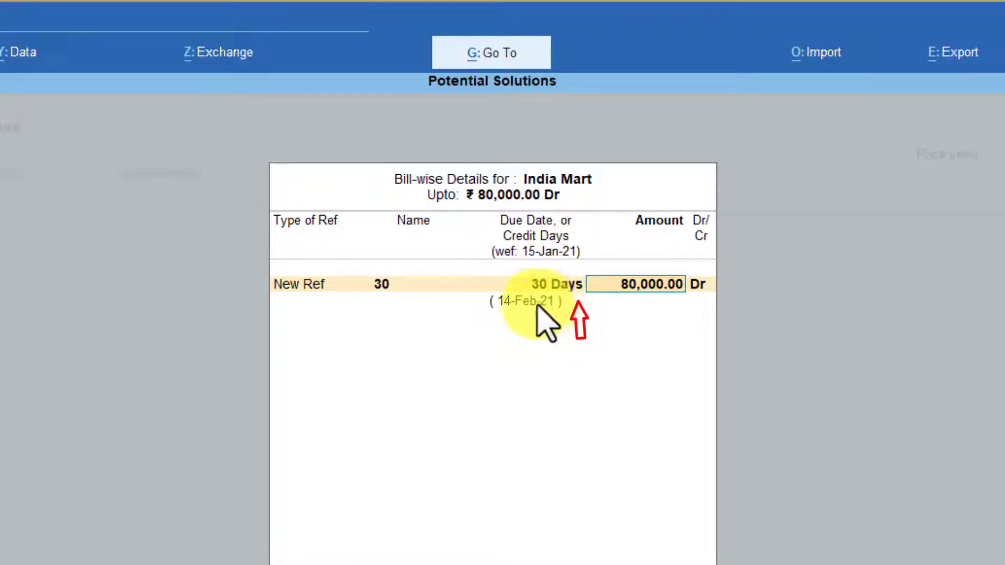
key(Return)
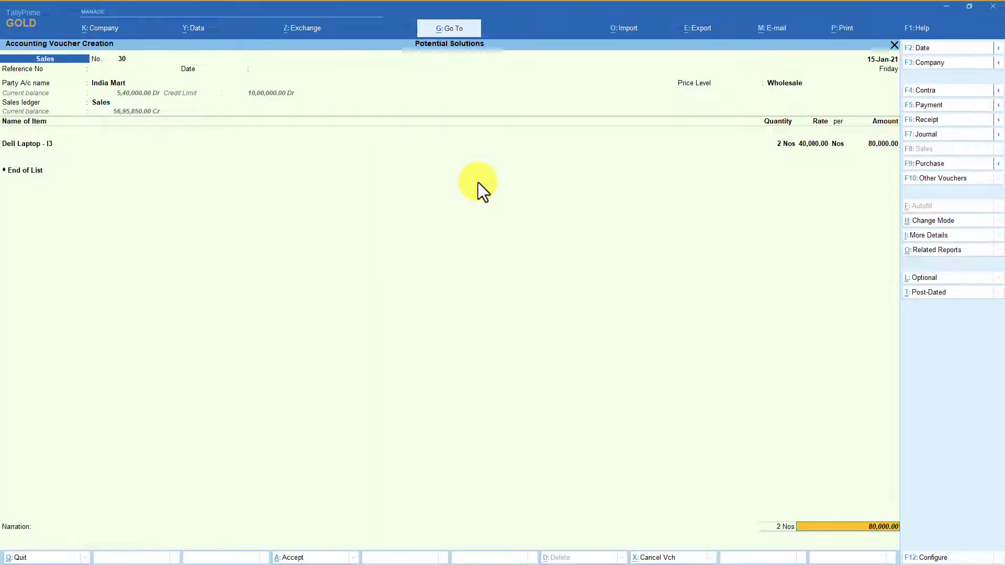
- Discard the unsaved sales voucher and start a new one
key(Escape)
key(Return)
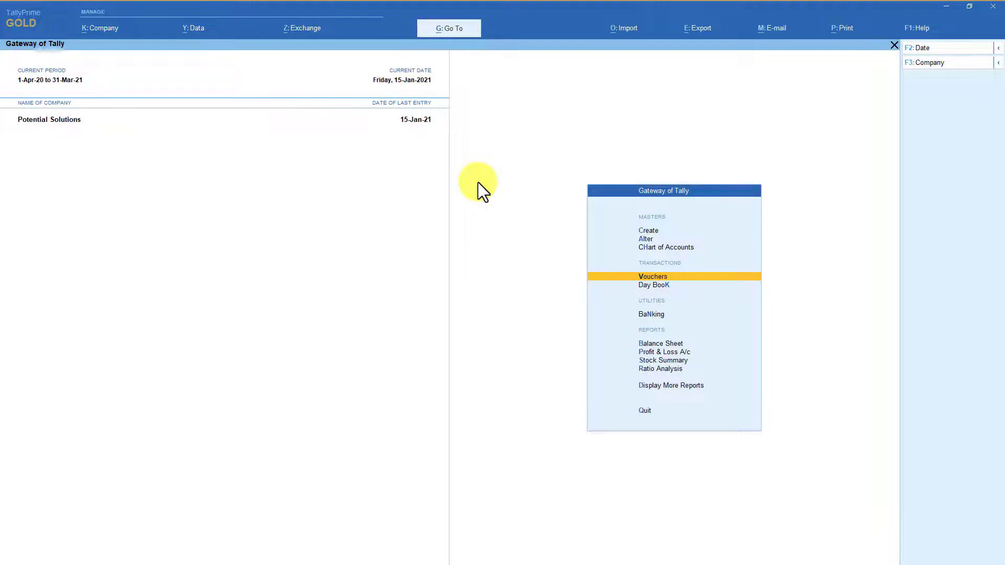
key(Return)
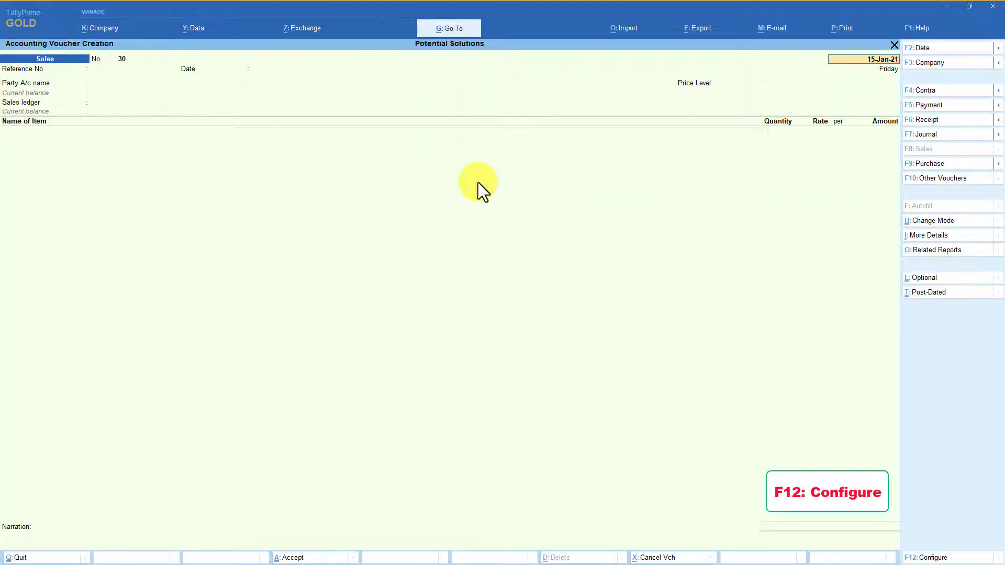
- Set "Modify all fields during voucher entry" to Yes in the sales voucher configuration
key(F12)
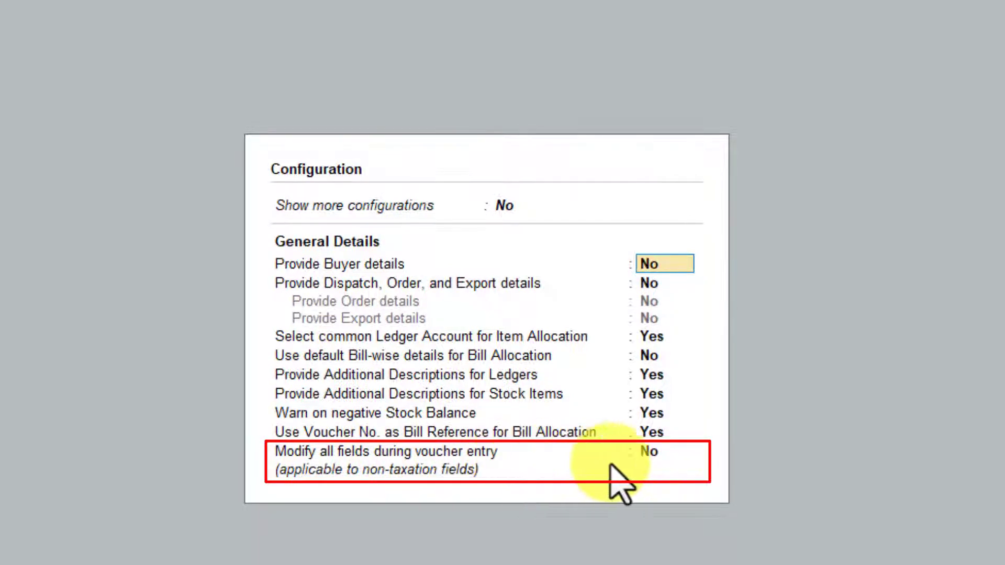
click(642, 455)
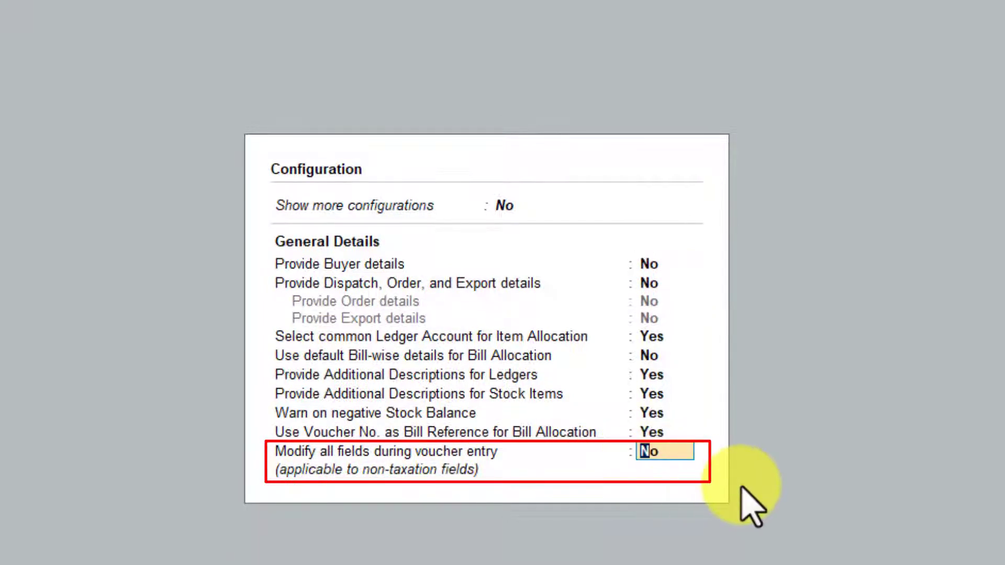
text(y)
key(Return)
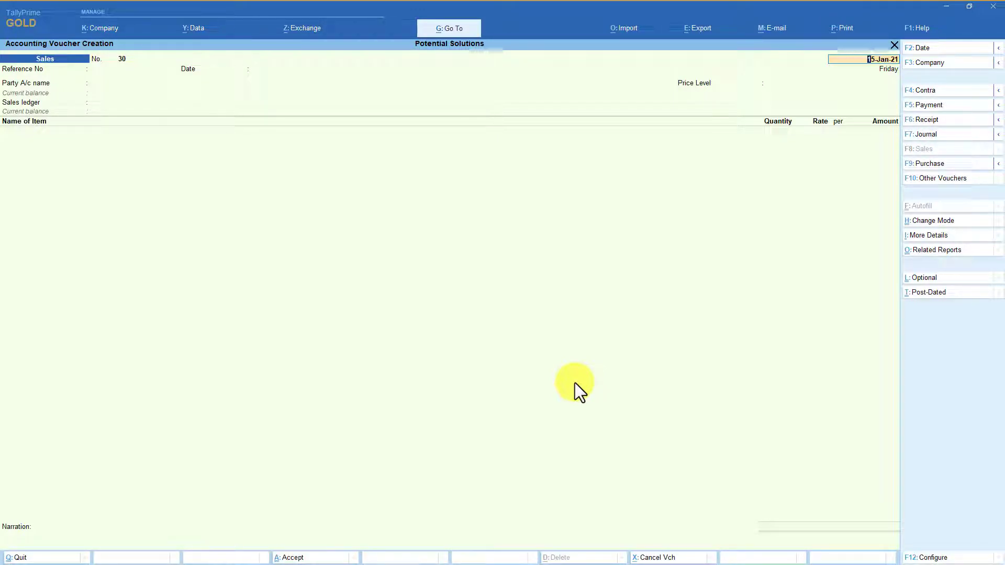
- Select India Mart as the party account and accept Wholesale as the price level in the sales voucher
key(Return)
key(Return)
key(Return)
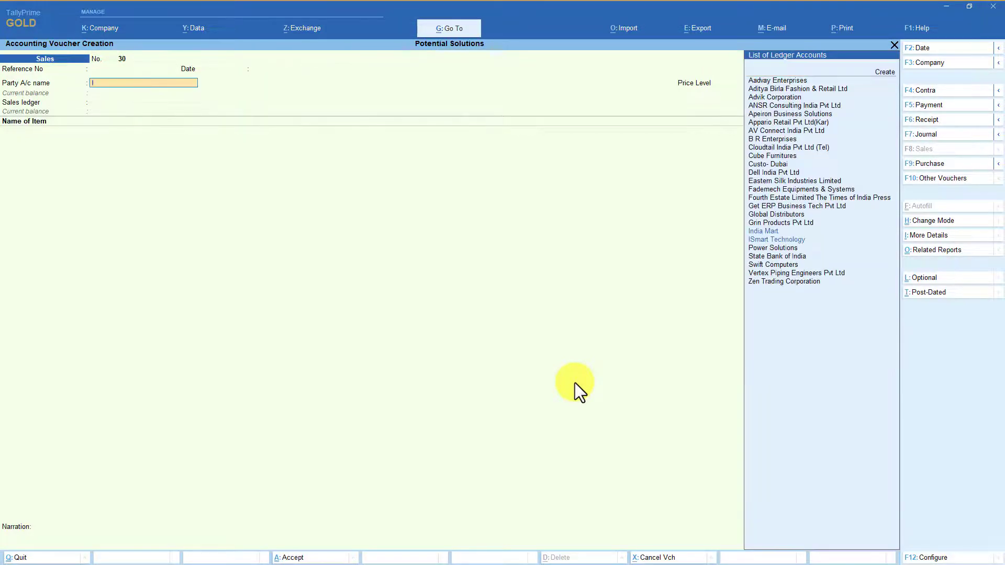
text(Ind)
key(Return)
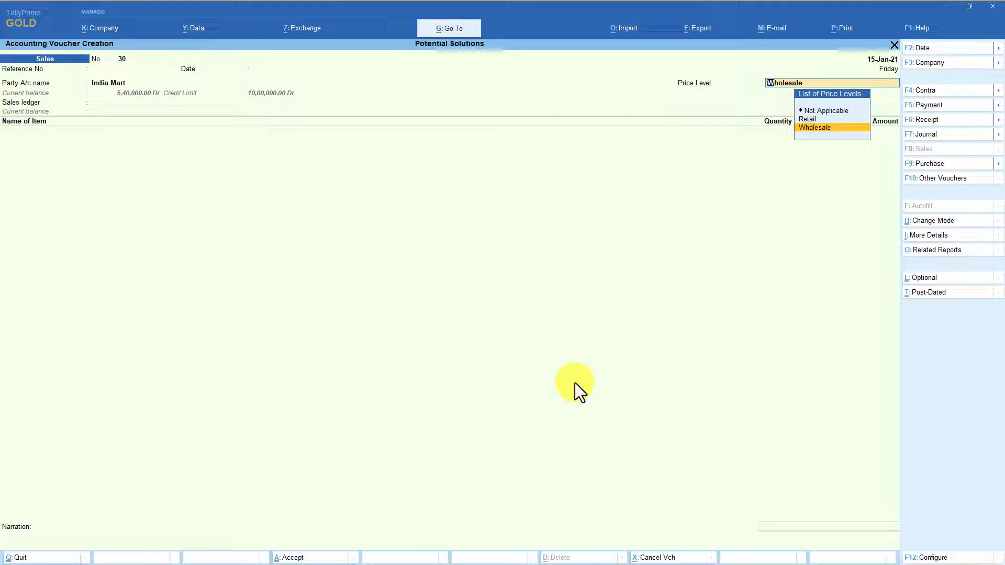
key(Return)
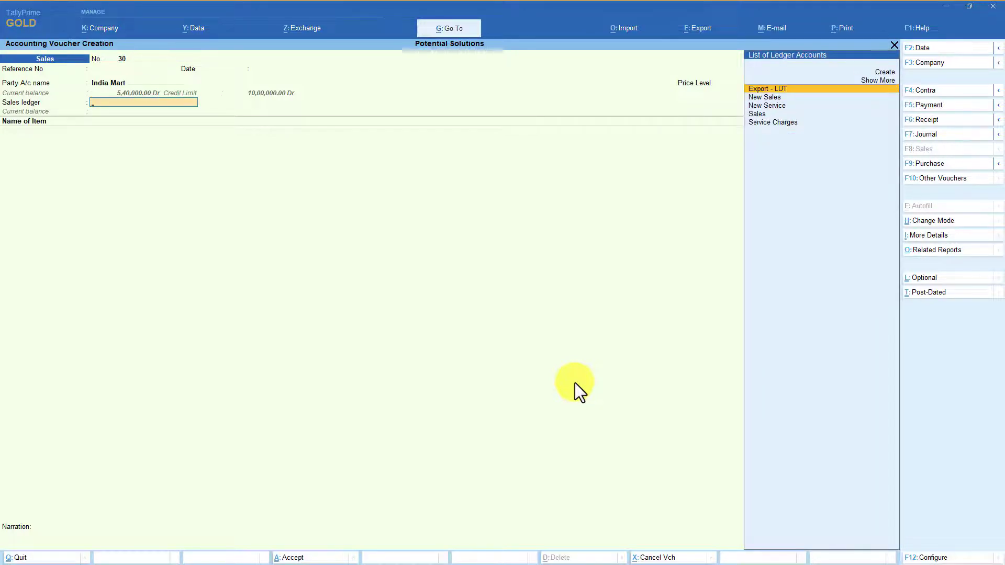
- Select Sales as the sales ledger for the India Mart voucher
key(Down)
key(Down)
key(Down)
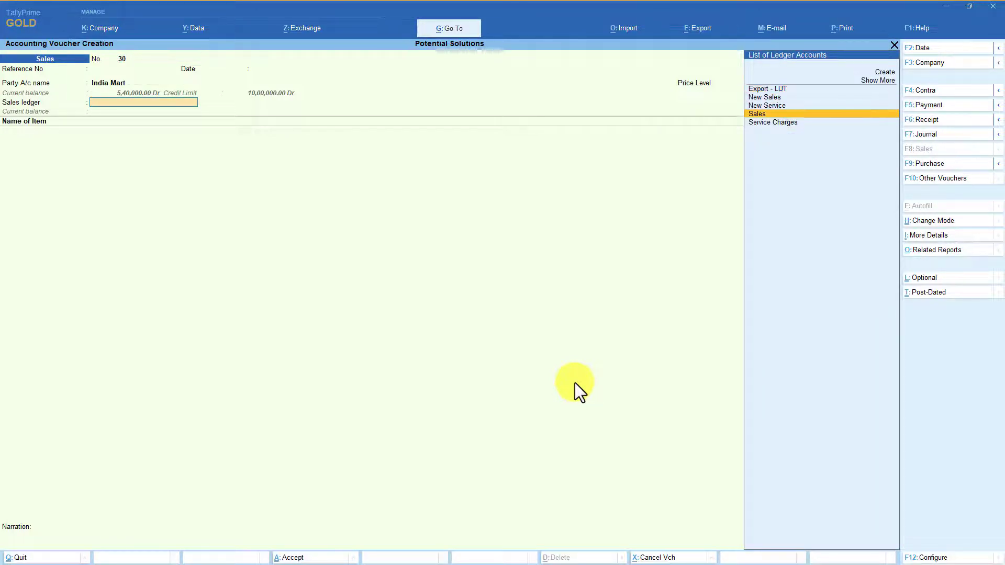
key(Return)
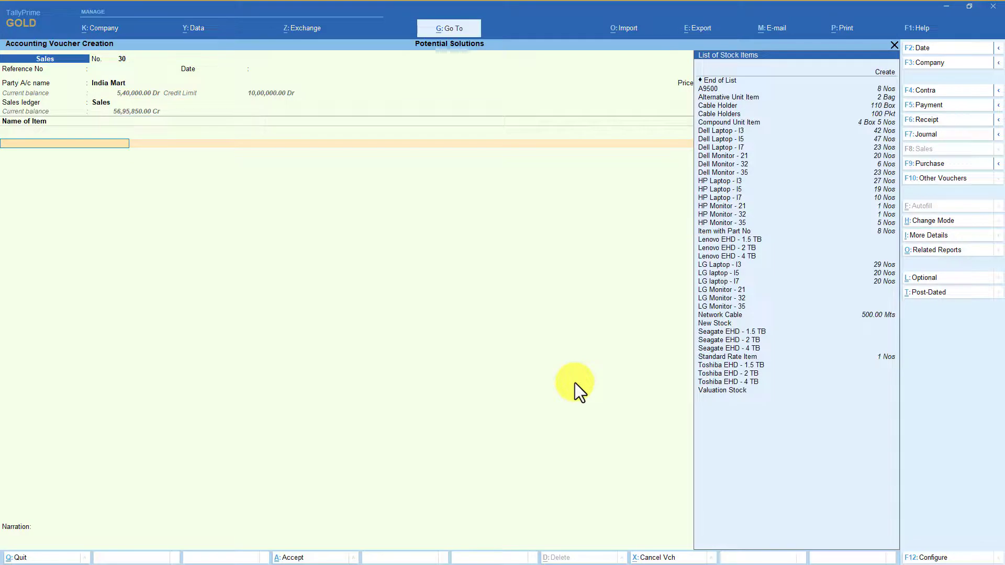
- Add Dell Laptop - I3 as the stock item with a blank description and a quantity of 2 Nos
key(Down)
key(Down)
key(Down)
key(Down)
key(Down)
key(Down)
key(Down)
key(Down)
key(Return)
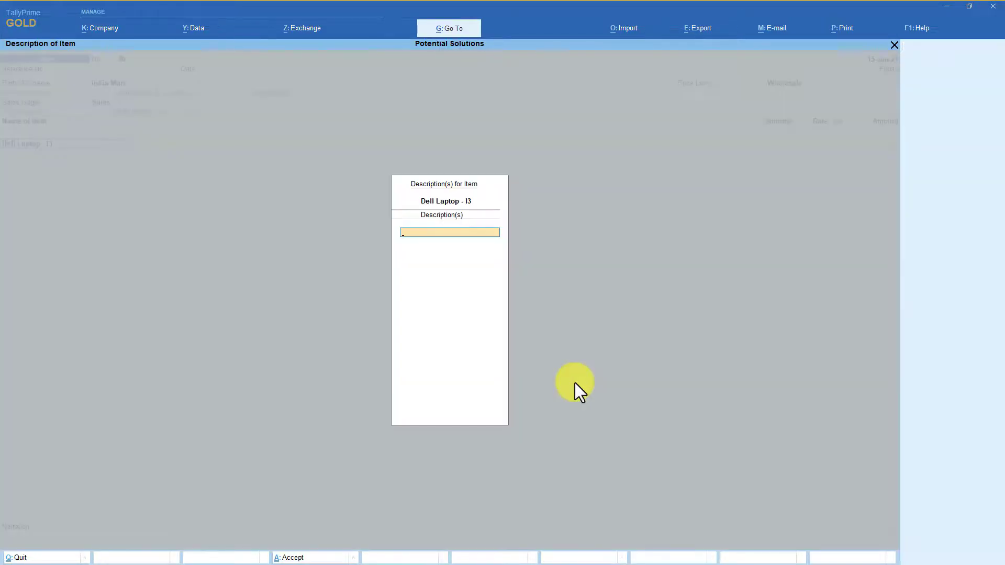
key(Return)
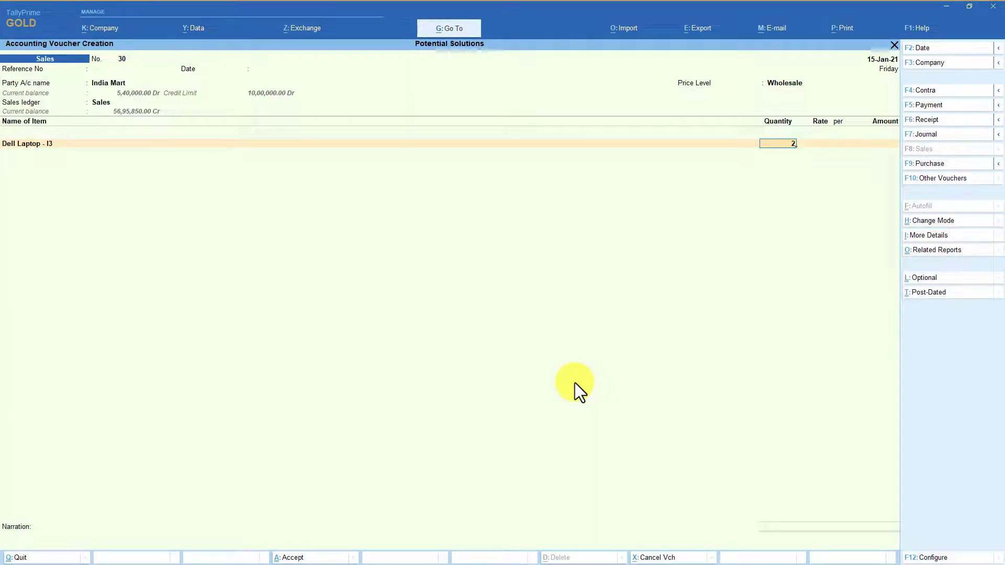
text(2)
key(Return)
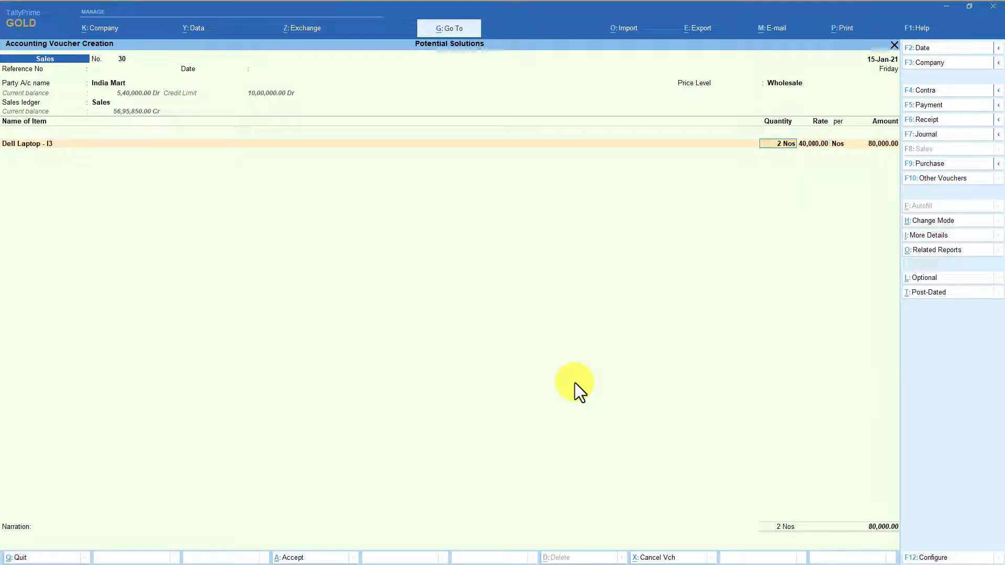
- Go back to the voucher header, change the price level to Retail and keep Sales as the sales ledger
key(shift+Tab)
key(shift+Tab)
key(shift+Tab)
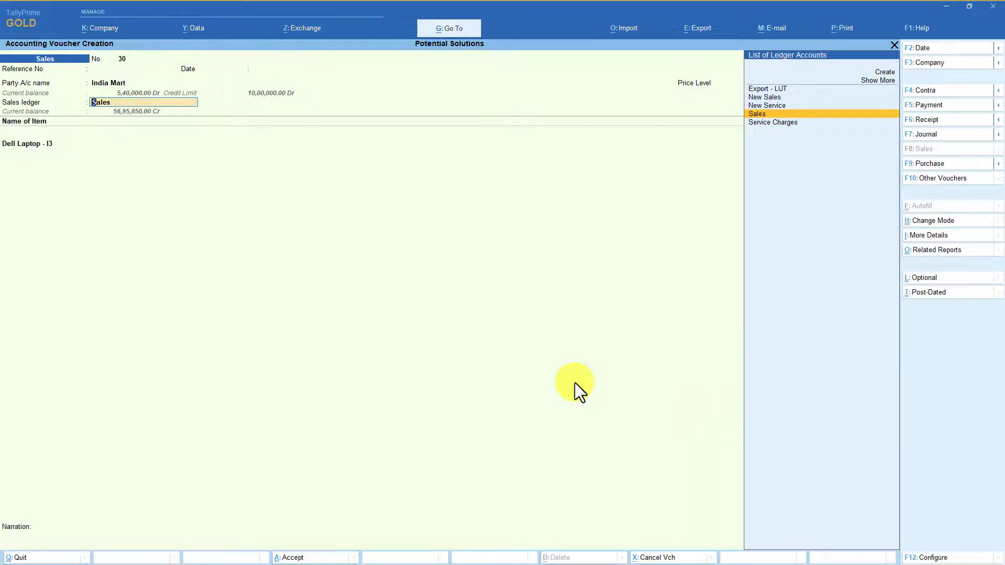
key(Return)
key(Up)
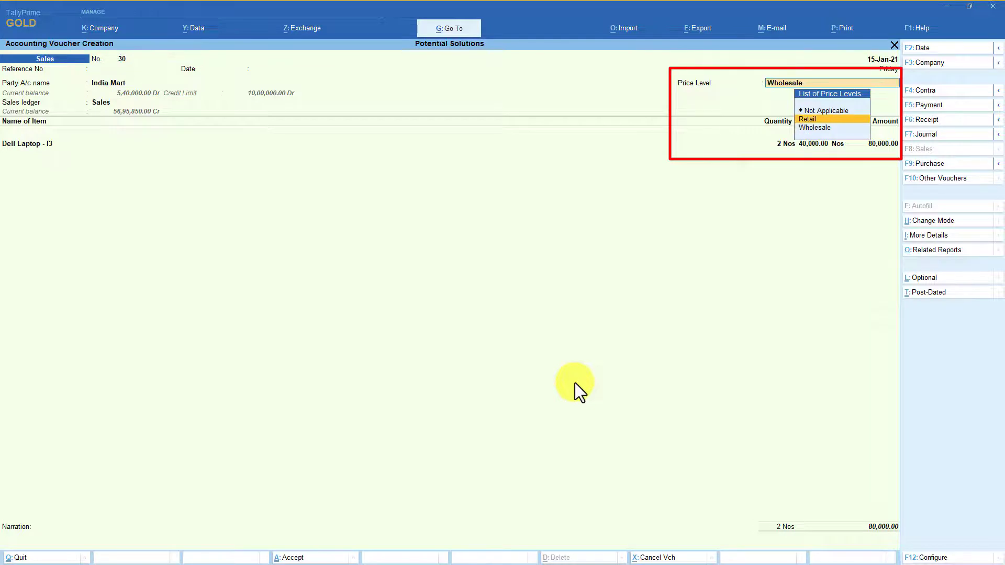
key(shift+Tab)
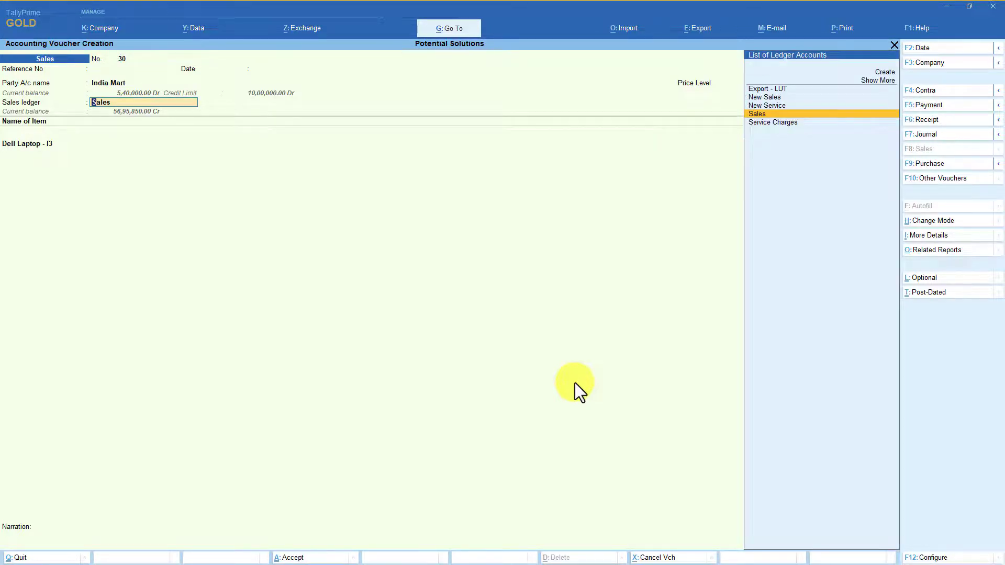
key(Return)
- Keep the Dell Laptop - I3 description blank, clear the item's quantity and re-enter it as 2 Nos
key(Return)
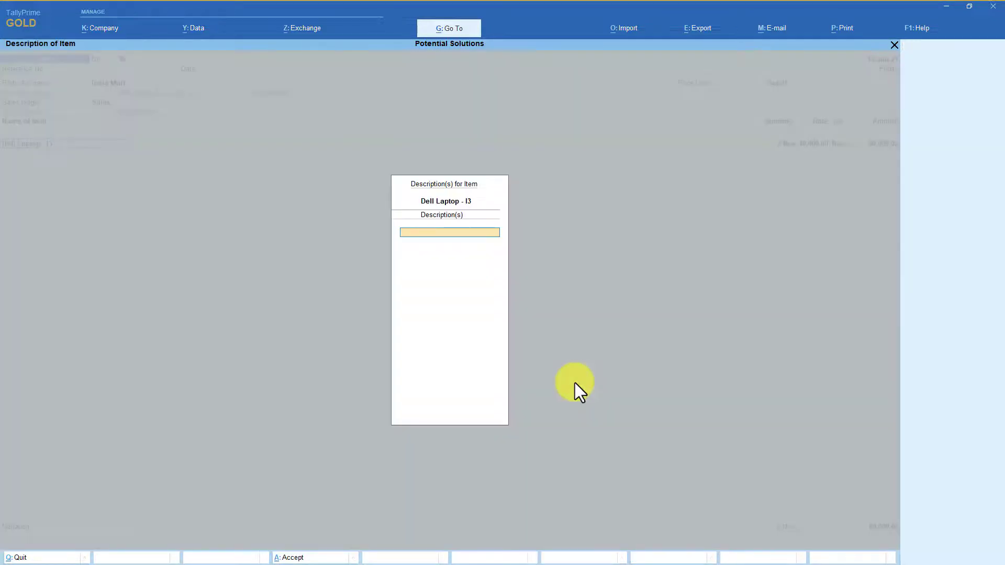
key(Return)
key(BackSpace)
key(Return)
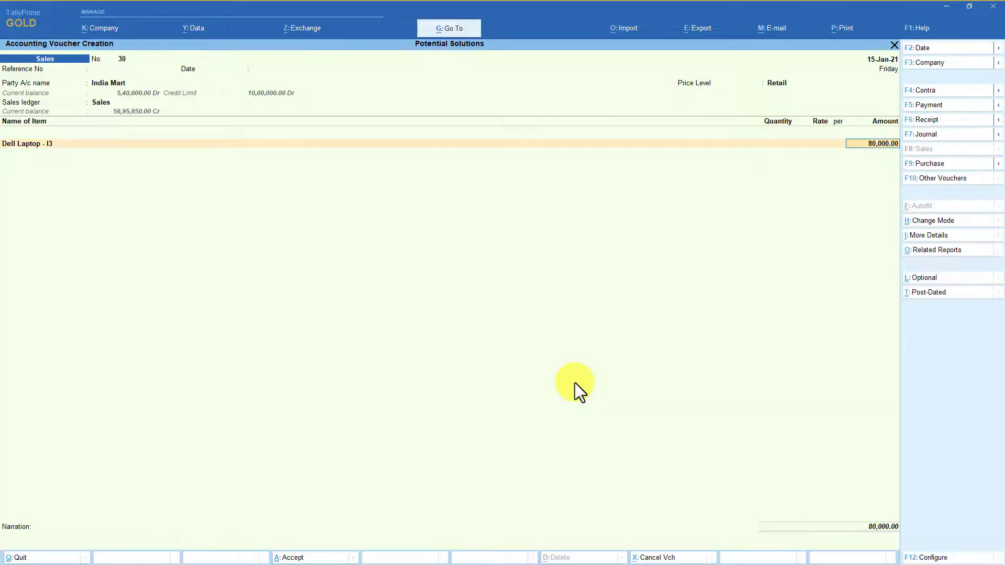
key(BackSpace)
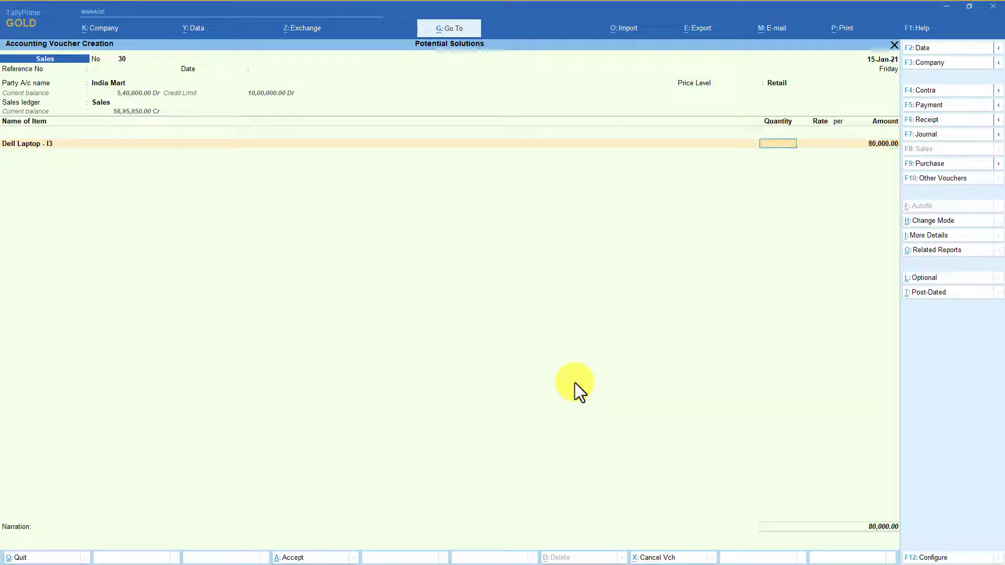
text(2 Nos)
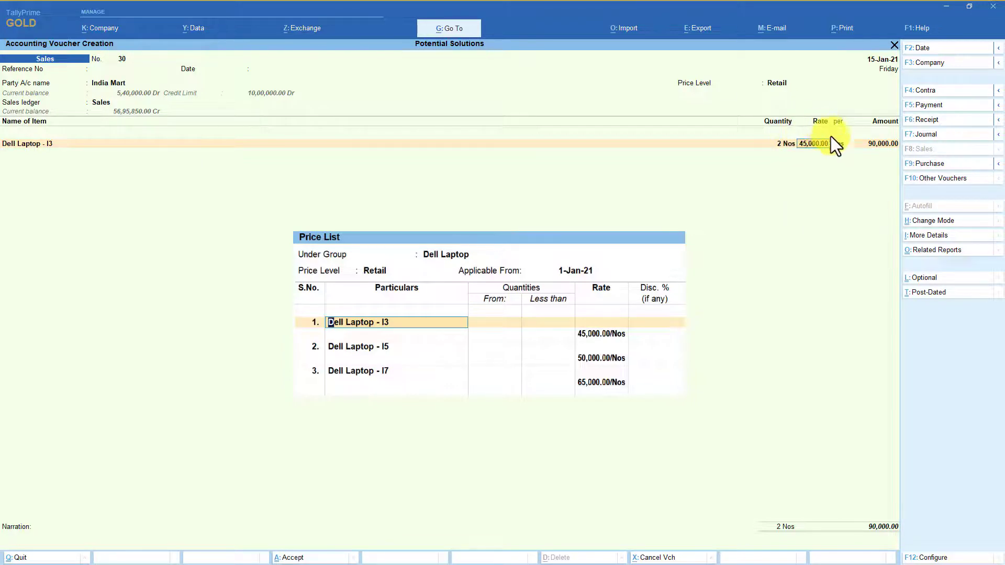
- Accept the Retail rate of 45,000.00 per Nos for the laptop line and end the item list
key(Return)
key(Return)
key(Return)
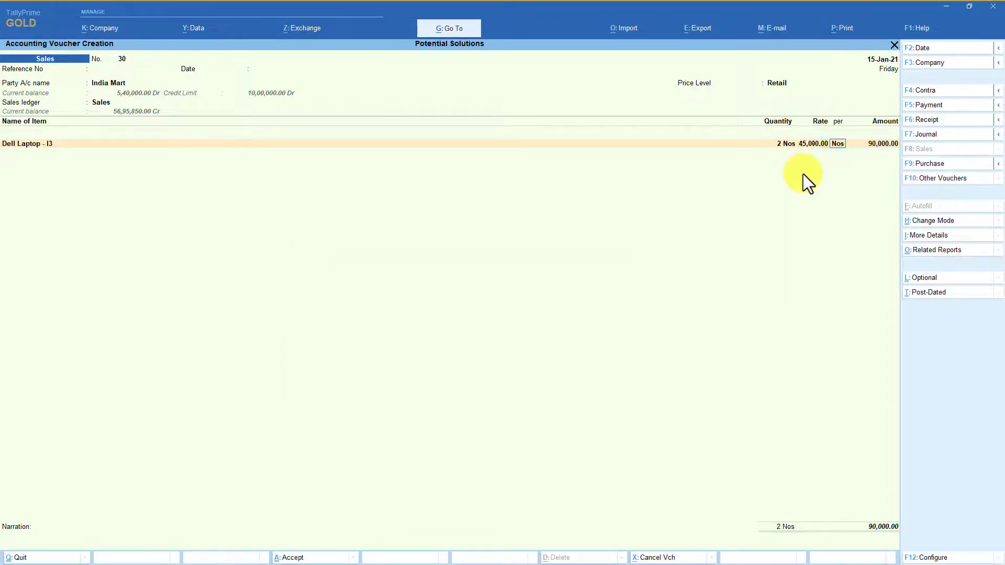
key(Return)
key(Return)
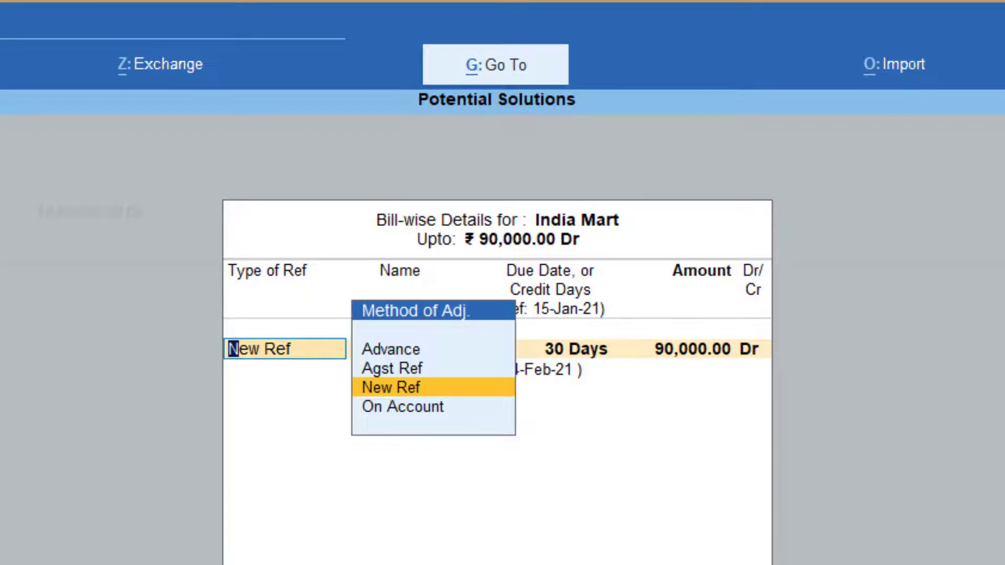
- Record India Mart's bill-wise details as New Ref 30 with 15 credit days, and save the voucher with a blank narration
key(Return)
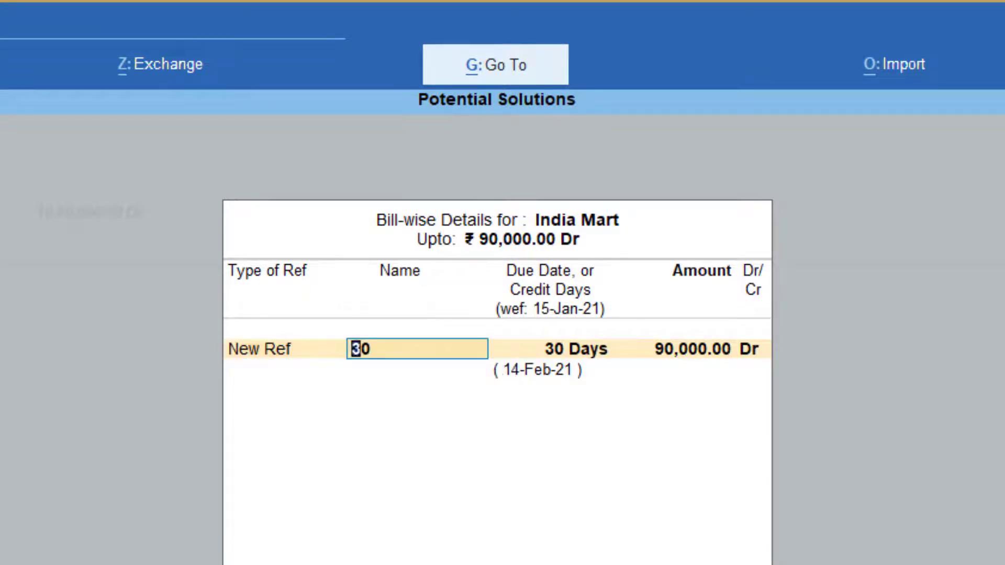
click(381, 354)
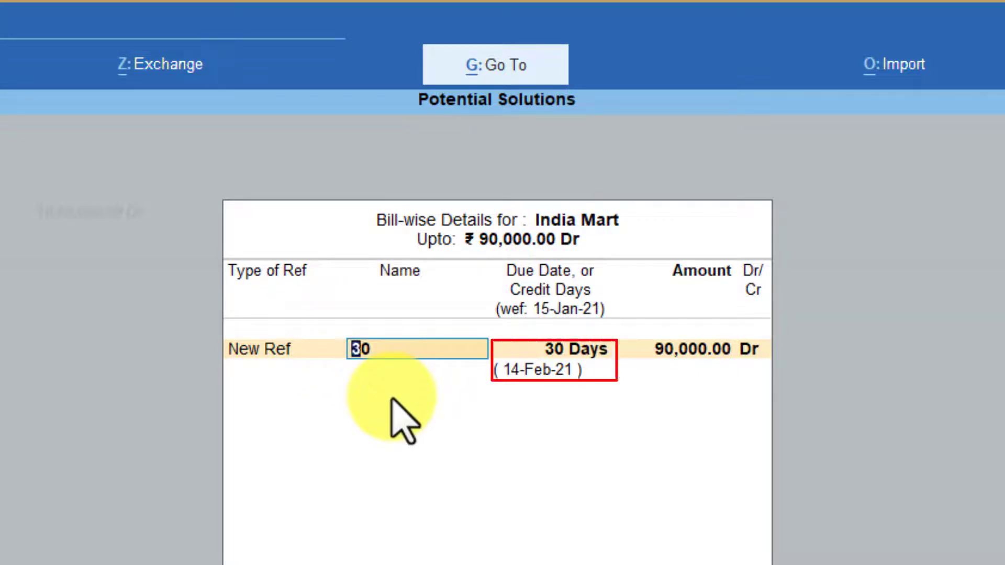
key(Return)
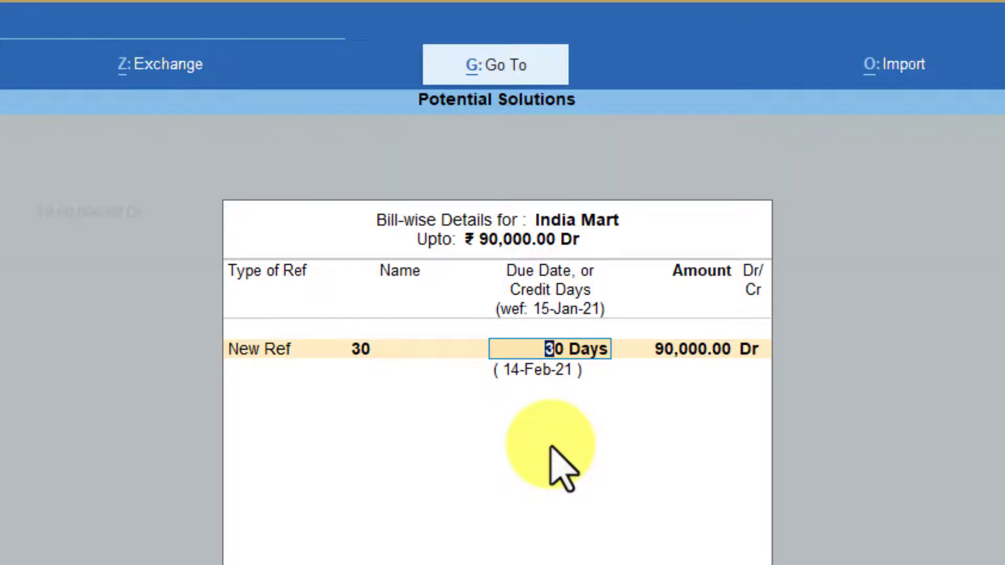
text(15)
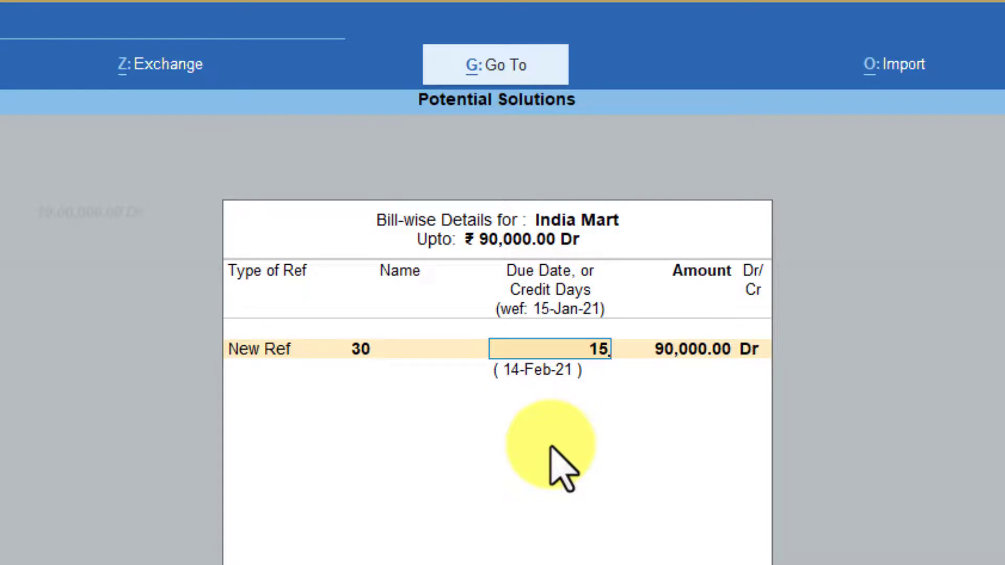
key(Return)
key(Return)
key(Return)
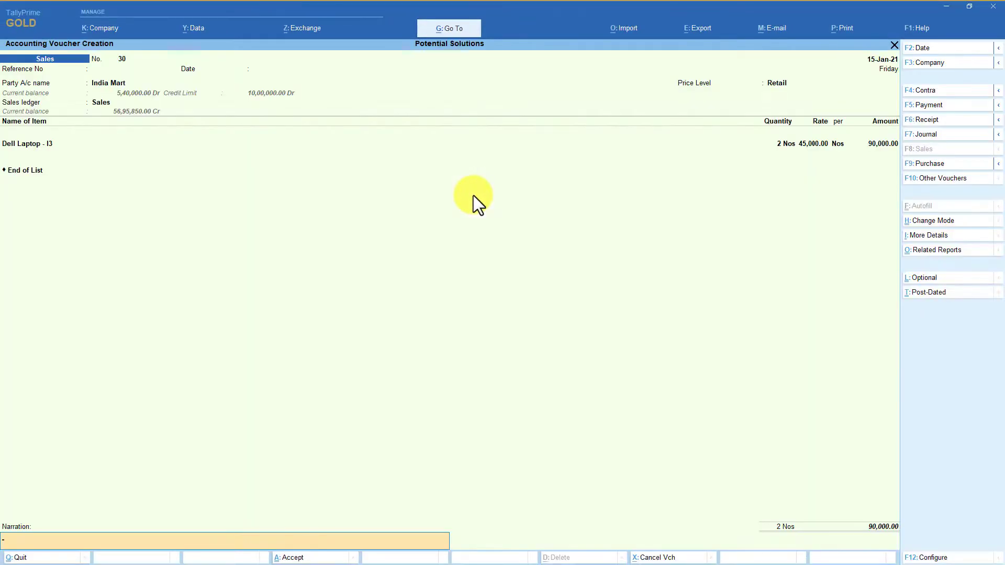
key(Return)
key(Return)
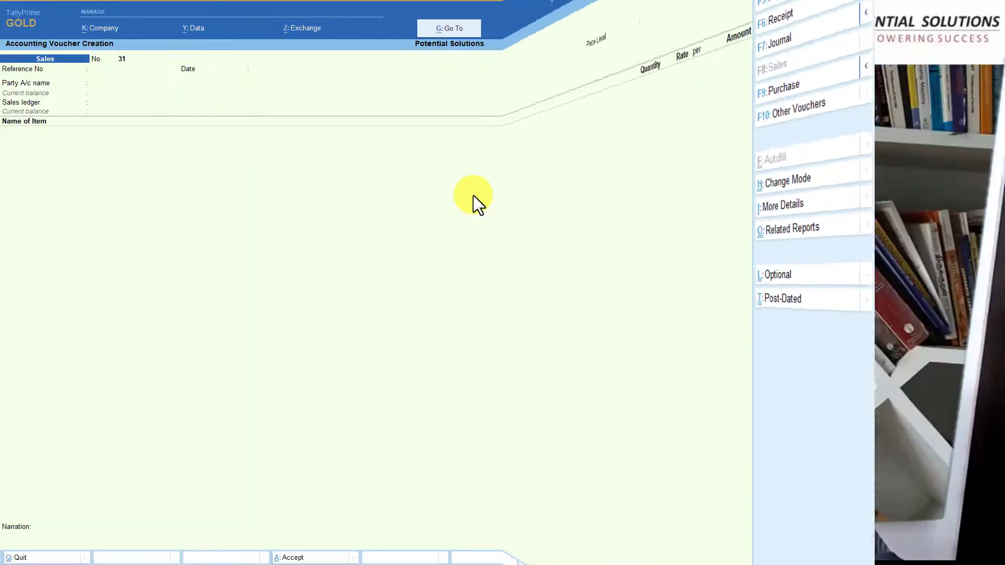